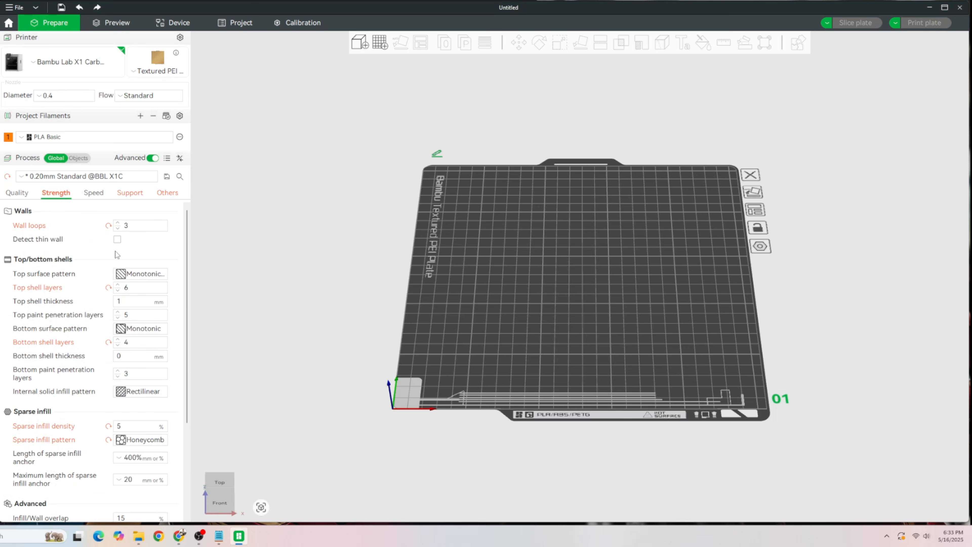
# - Review the process profile's wall, shell and sparse infill settings, plus its support, raft and support-filament settings
pyautogui.scroll(-2, 84, 357)
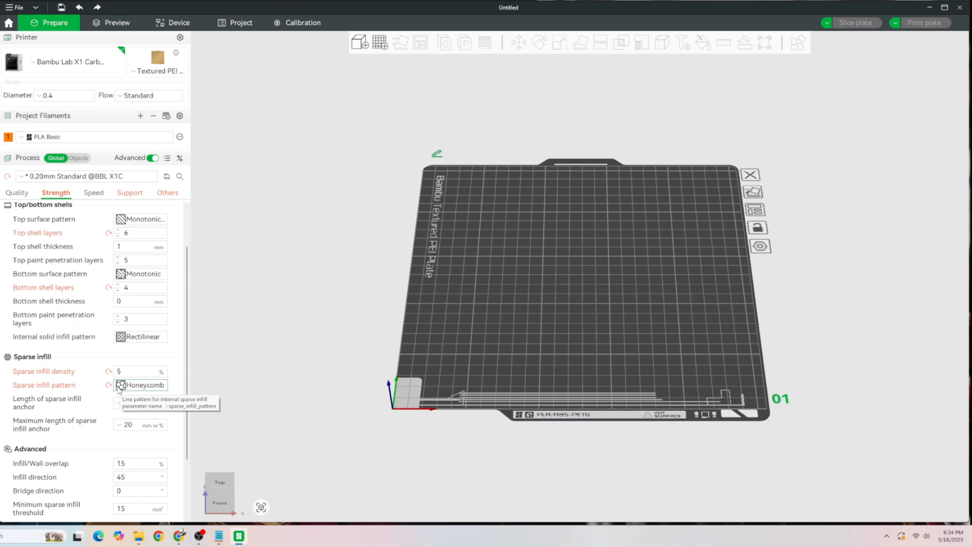
pyautogui.scroll(-3, 113, 385)
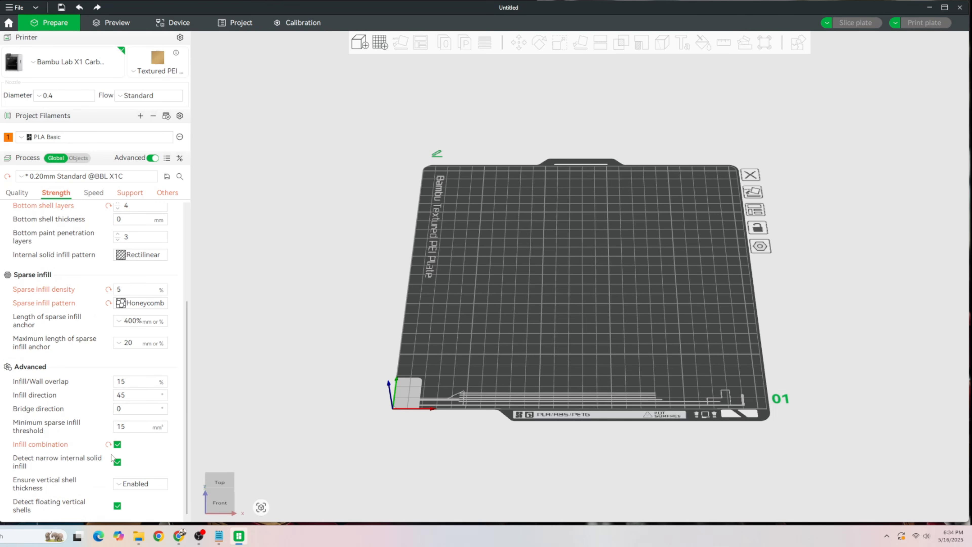
pyautogui.click(100, 193)
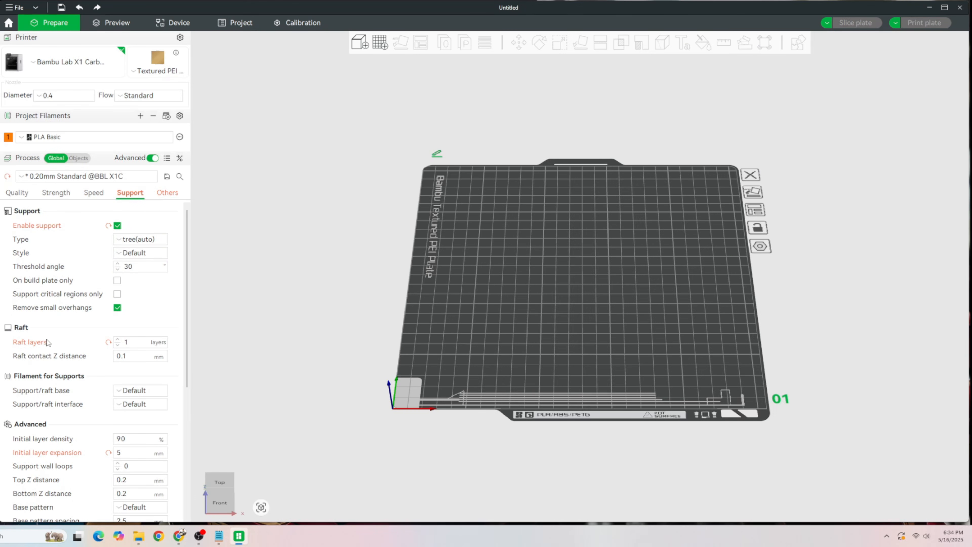
pyautogui.scroll(-1, 120, 402)
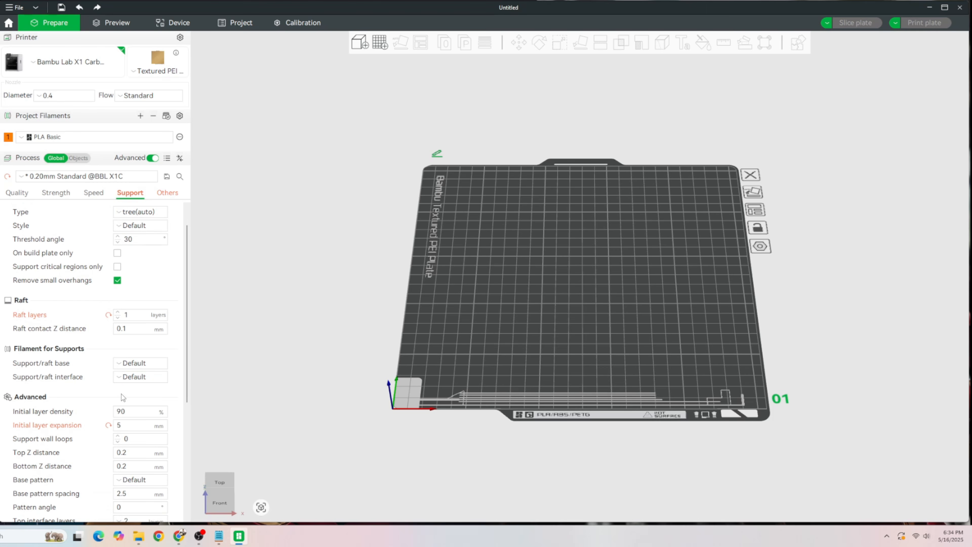
pyautogui.scroll(1, 121, 398)
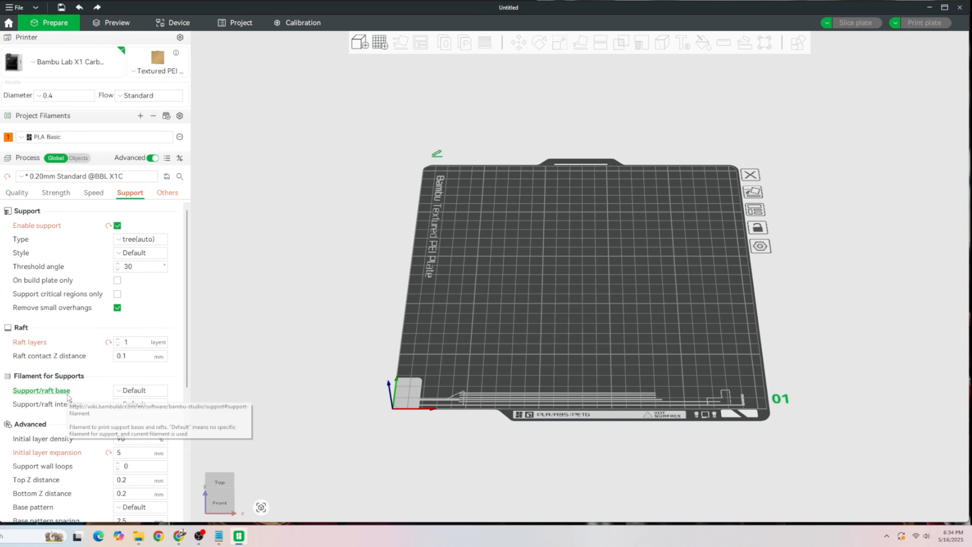
pyautogui.scroll(-1, 116, 384)
pyautogui.scroll(-1, 126, 438)
pyautogui.scroll(2, 119, 337)
# - Turn off supports and reset the raft layers to 0
pyautogui.click(112, 228)
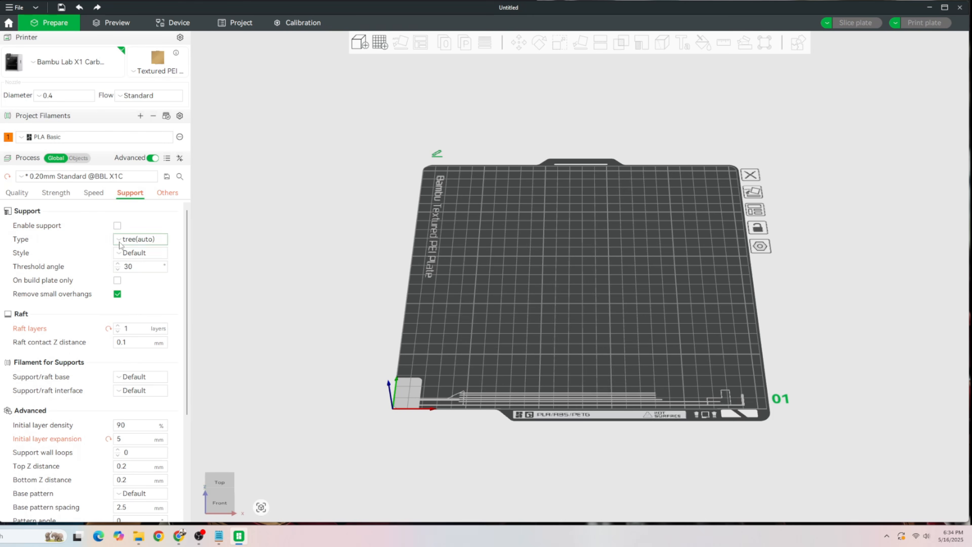
pyautogui.click(109, 329)
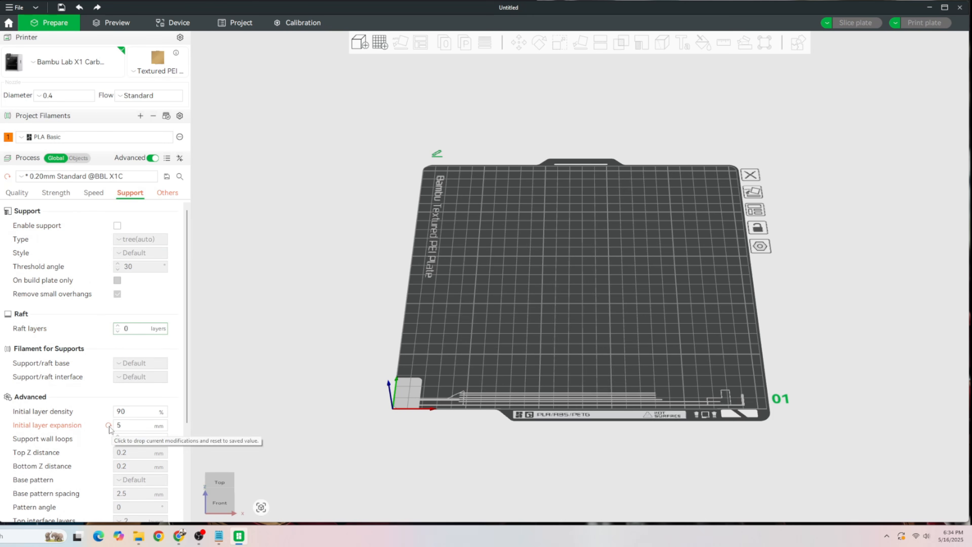
pyautogui.scroll(-10, 109, 425)
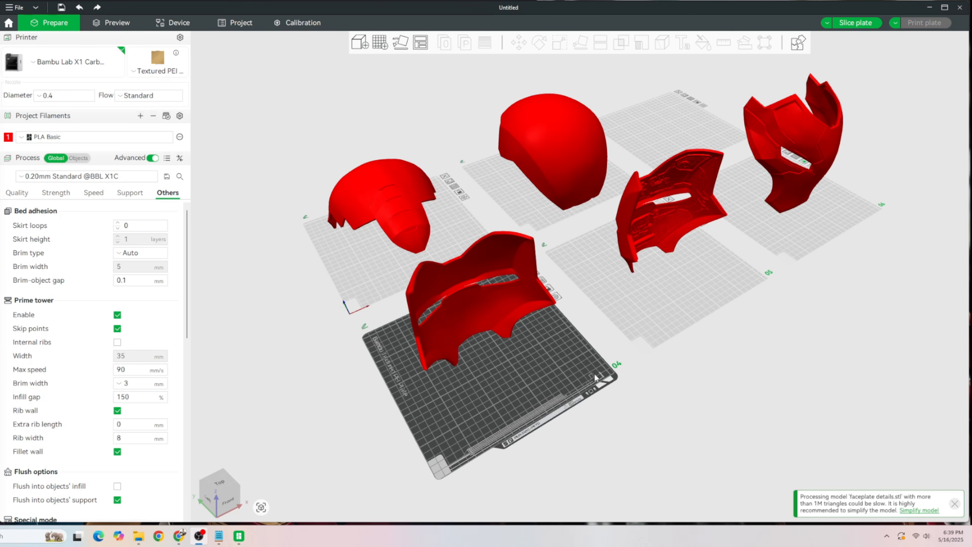
# - Examine the helmet parts laid out across the plates and select the blank faceplate on plate 04
pyautogui.moveTo(620, 320)
pyautogui.mouseDown()
pyautogui.moveTo(648, 288)
pyautogui.moveTo(617, 314)
pyautogui.mouseUp()
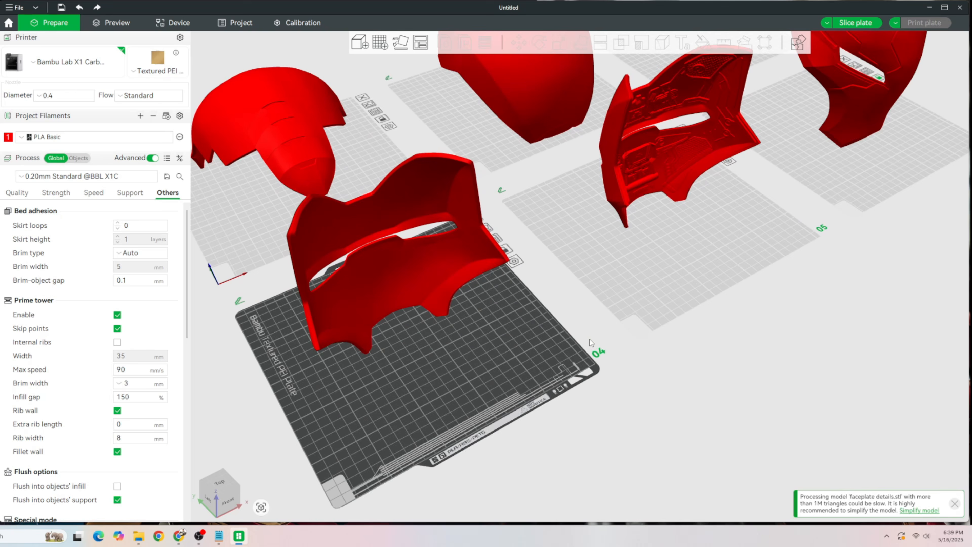
pyautogui.scroll(-5, 587, 295)
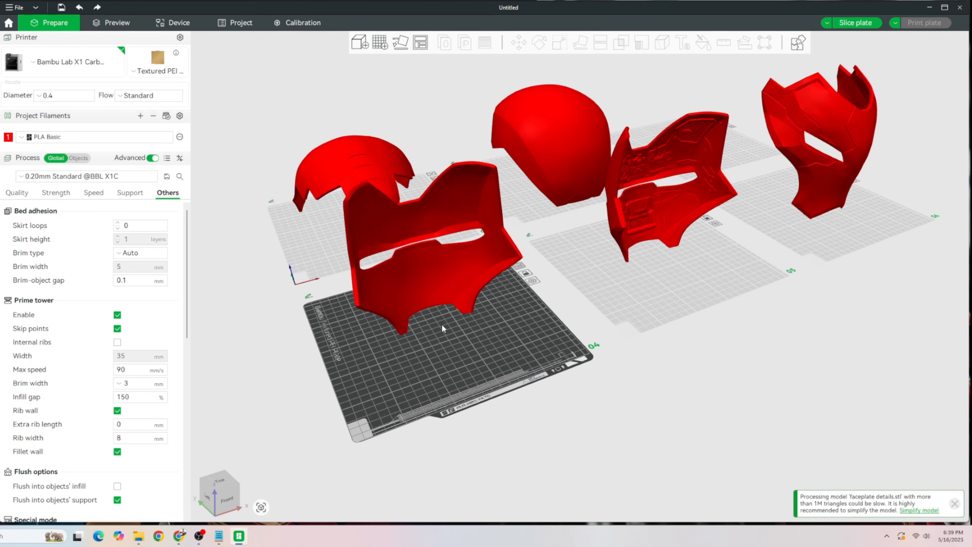
pyautogui.moveTo(479, 373); pyautogui.dragTo(475, 369, button='middle')
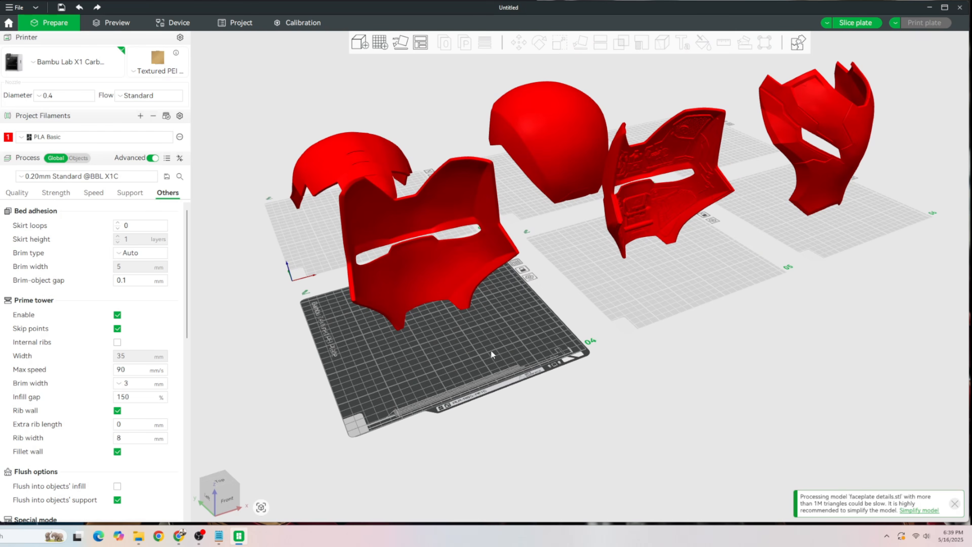
pyautogui.click(447, 280)
pyautogui.click(666, 216)
pyautogui.moveTo(466, 339); pyautogui.dragTo(463, 344)
pyautogui.click(522, 114)
pyautogui.click(773, 156)
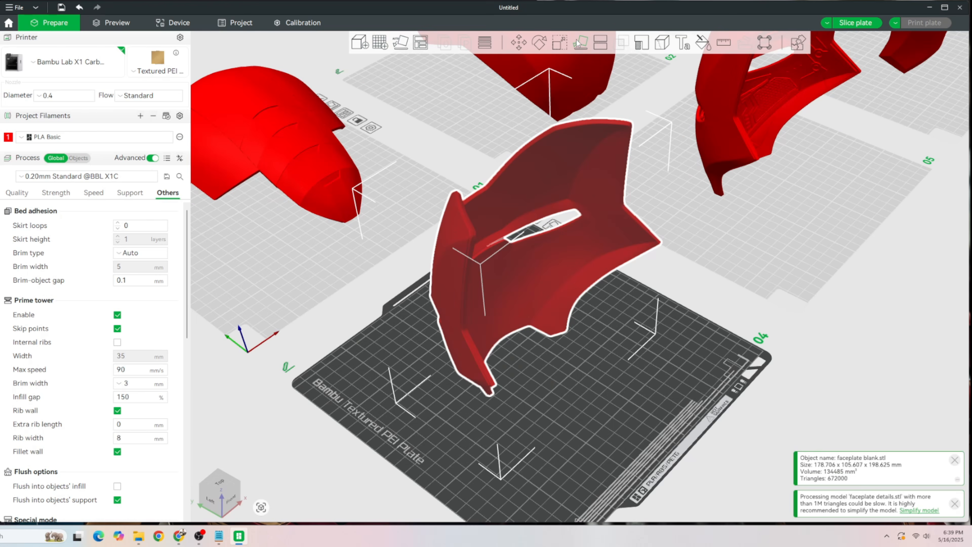
# - Use Lay on Face to place the blank faceplate with its hollow inner side down on the build plate
pyautogui.click(579, 42)
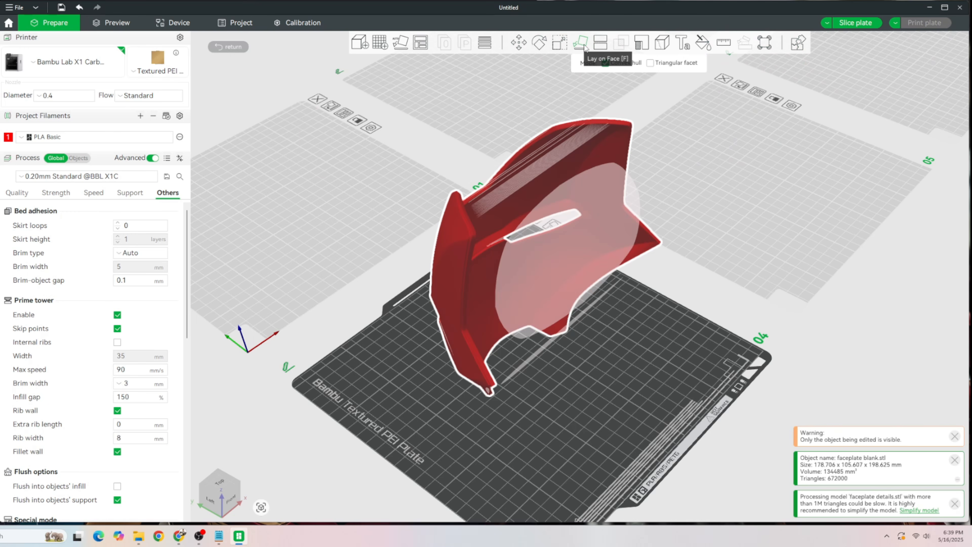
pyautogui.moveTo(628, 400); pyautogui.dragTo(613, 384, button='right')
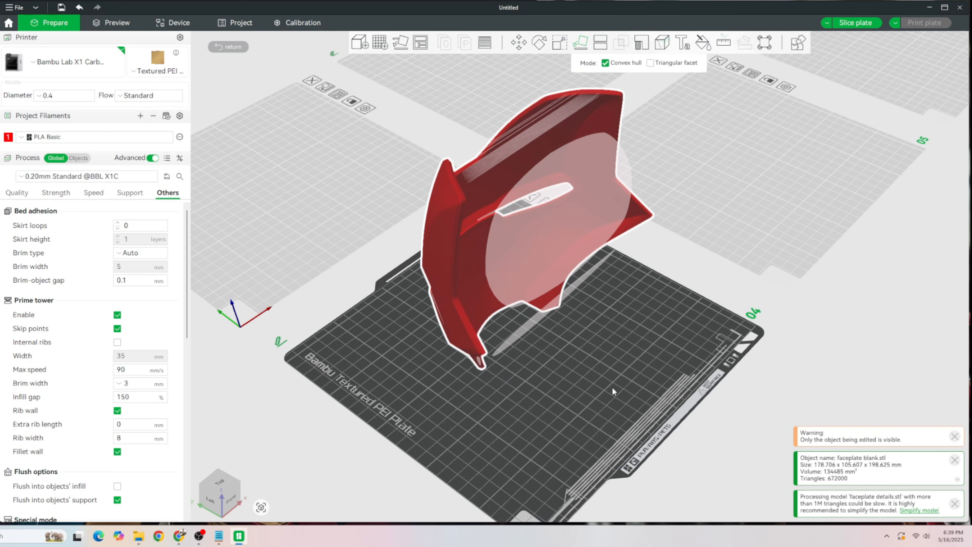
pyautogui.click(546, 233)
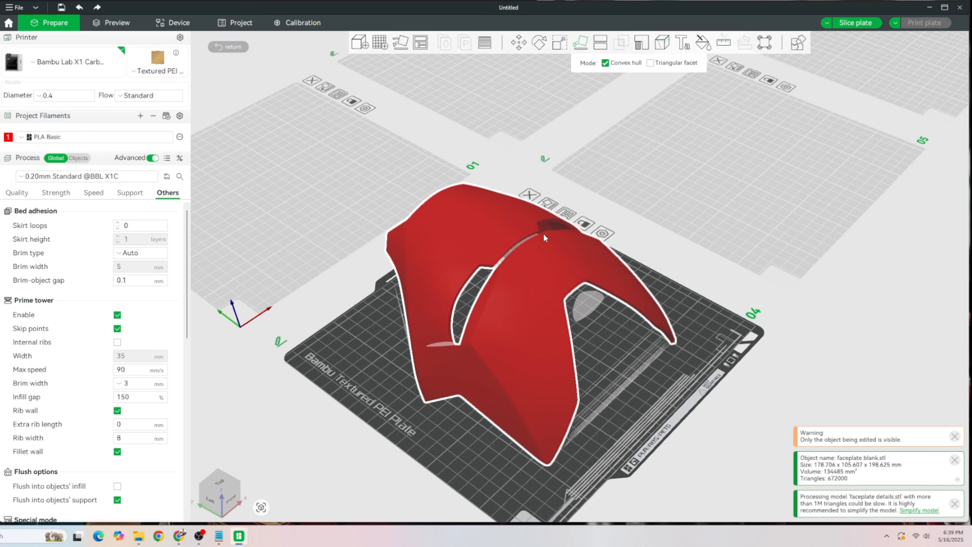
pyautogui.moveTo(612, 411)
pyautogui.mouseDown()
pyautogui.moveTo(621, 436)
pyautogui.moveTo(630, 387)
pyautogui.moveTo(637, 392)
pyautogui.moveTo(631, 420)
pyautogui.moveTo(606, 400)
pyautogui.moveTo(610, 409)
pyautogui.mouseUp()
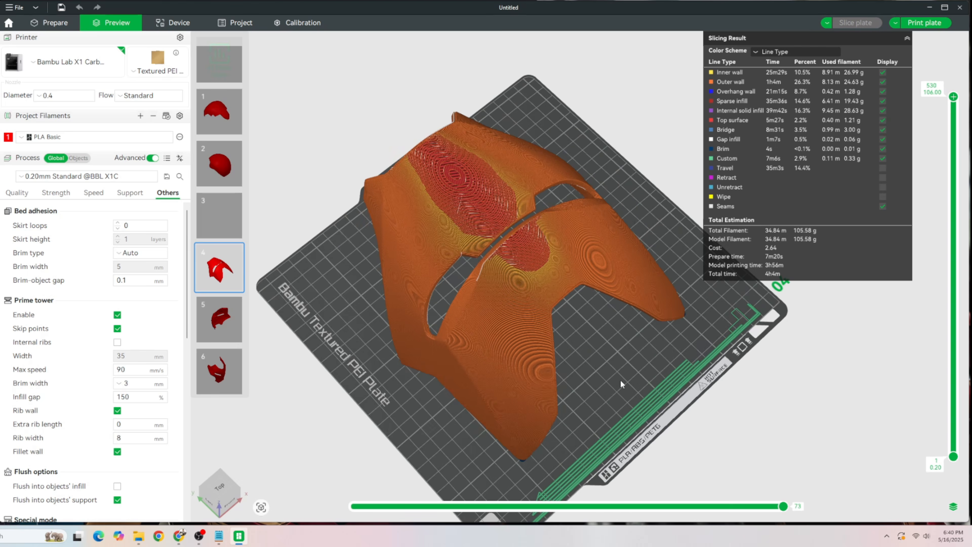
# - Examine the sliced toolpaths of the face-down faceplate around the forehead and the eye openings
pyautogui.moveTo(629, 372)
pyautogui.mouseDown()
pyautogui.moveTo(693, 322)
pyautogui.moveTo(628, 373)
pyautogui.mouseUp()
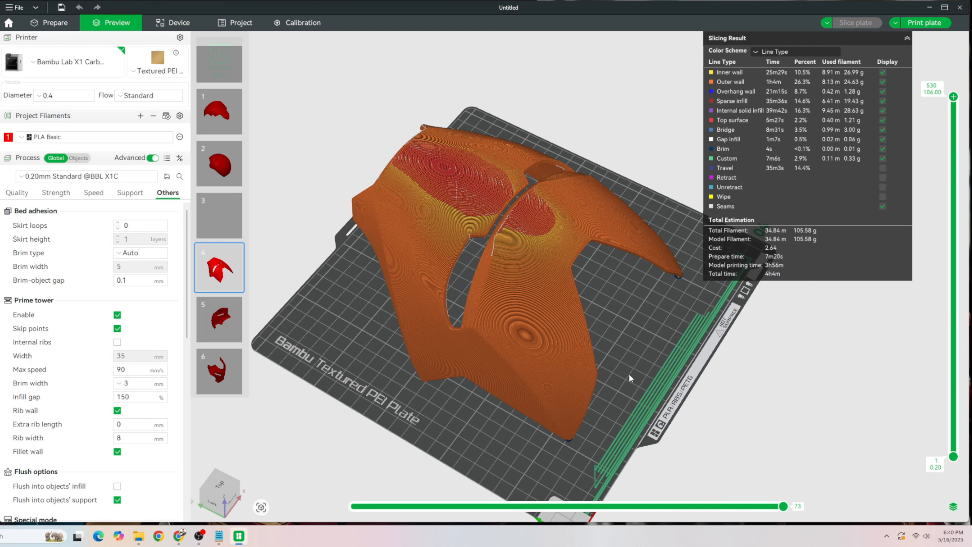
pyautogui.scroll(3, 629, 374)
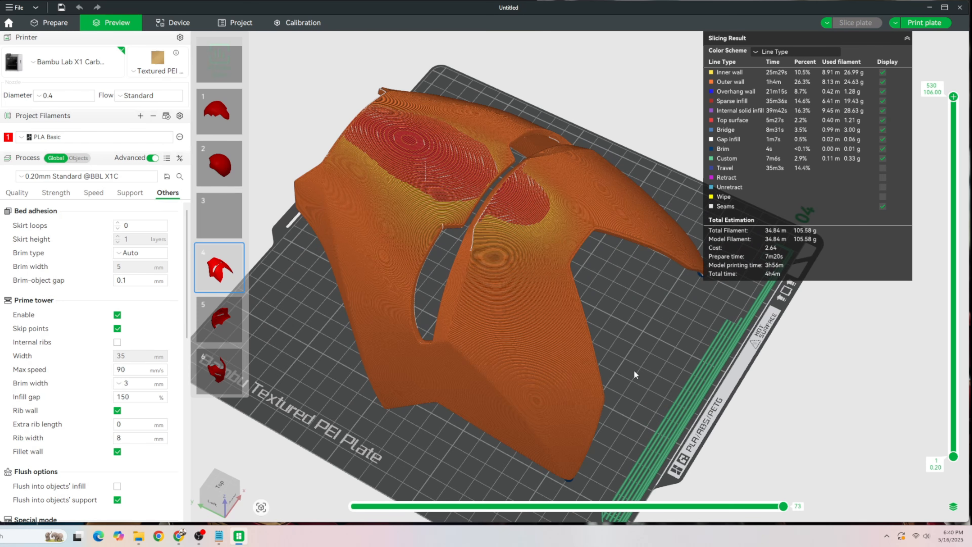
pyautogui.scroll(3, 653, 437)
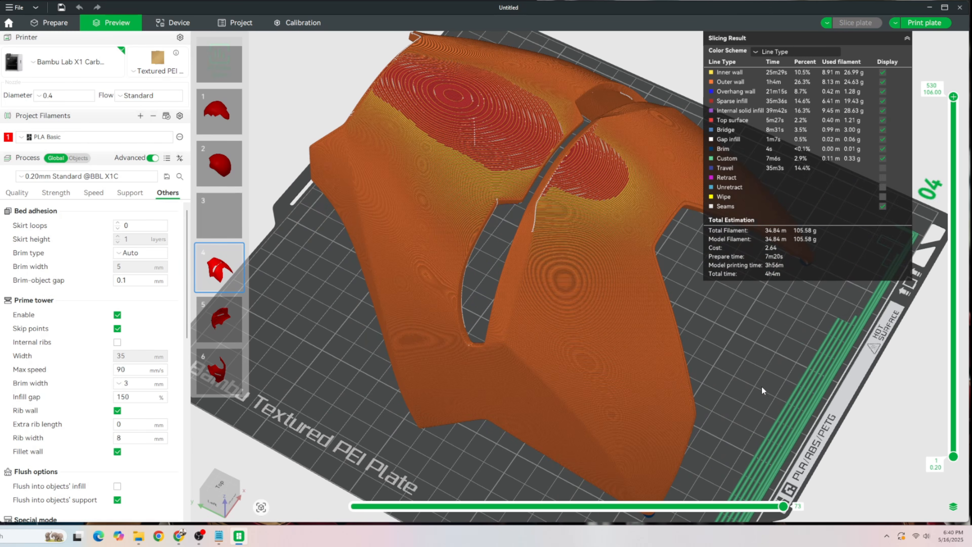
pyautogui.scroll(5, 506, 165)
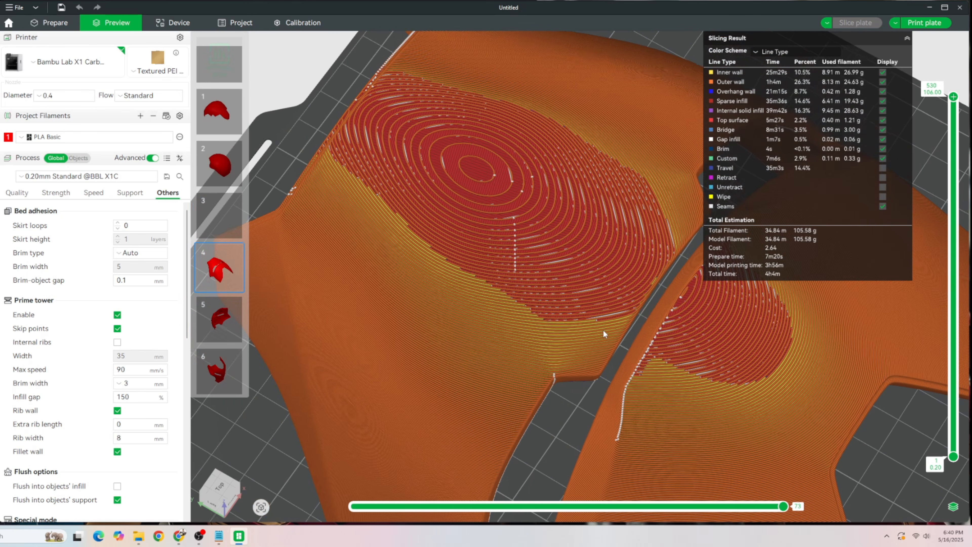
pyautogui.scroll(-5, 559, 332)
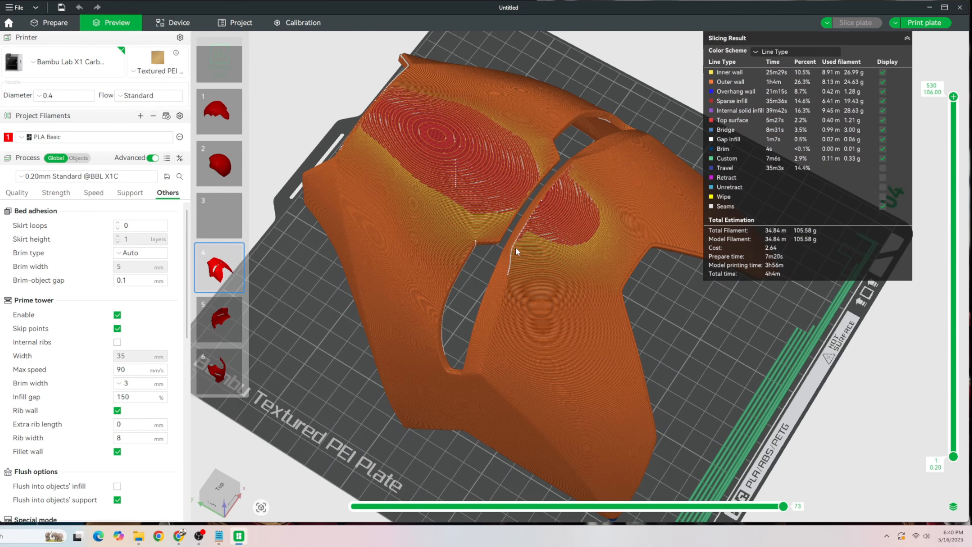
pyautogui.scroll(4, 663, 363)
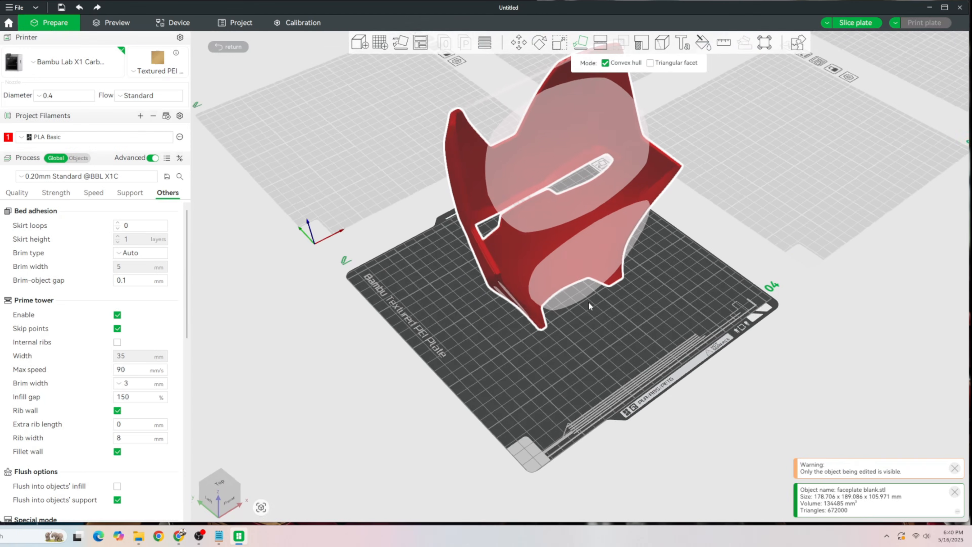
# - Enable supports for the upright blank faceplate and set the support type to normal(auto)
pyautogui.moveTo(589, 337); pyautogui.dragTo(662, 389)
pyautogui.scroll(5, 599, 358)
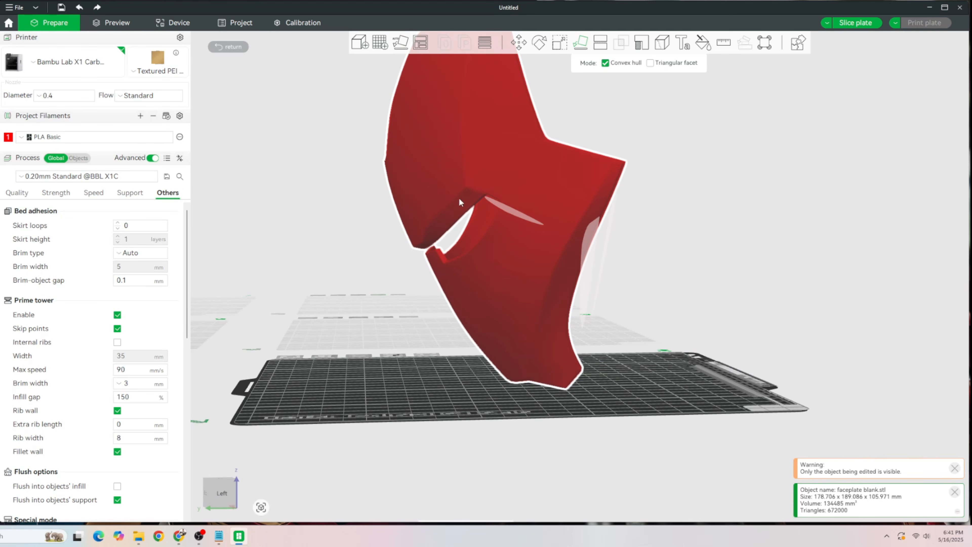
pyautogui.moveTo(633, 312); pyautogui.dragTo(610, 321)
pyautogui.scroll(-3, 610, 321)
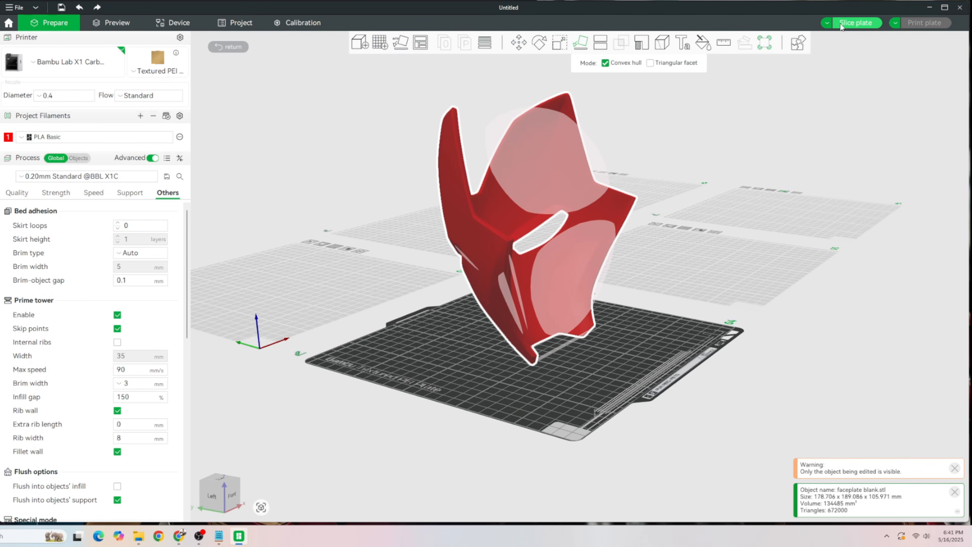
pyautogui.click(131, 192)
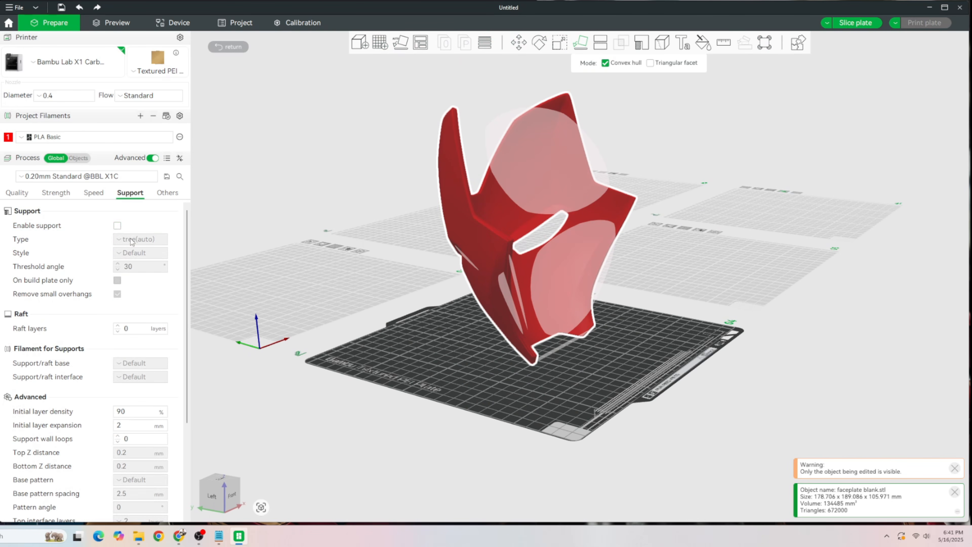
pyautogui.click(117, 226)
pyautogui.click(125, 240)
pyautogui.click(151, 258)
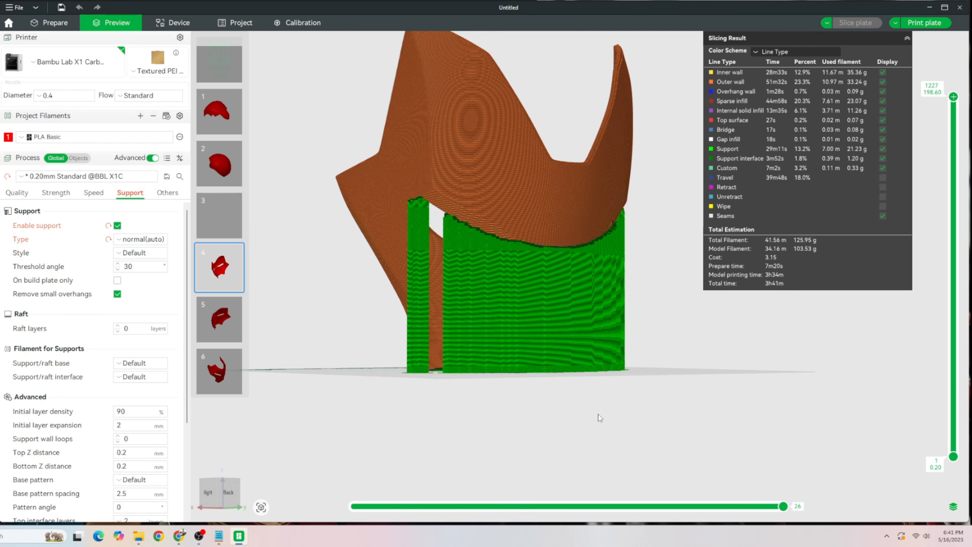
pyautogui.moveTo(597, 414); pyautogui.dragTo(472, 421)
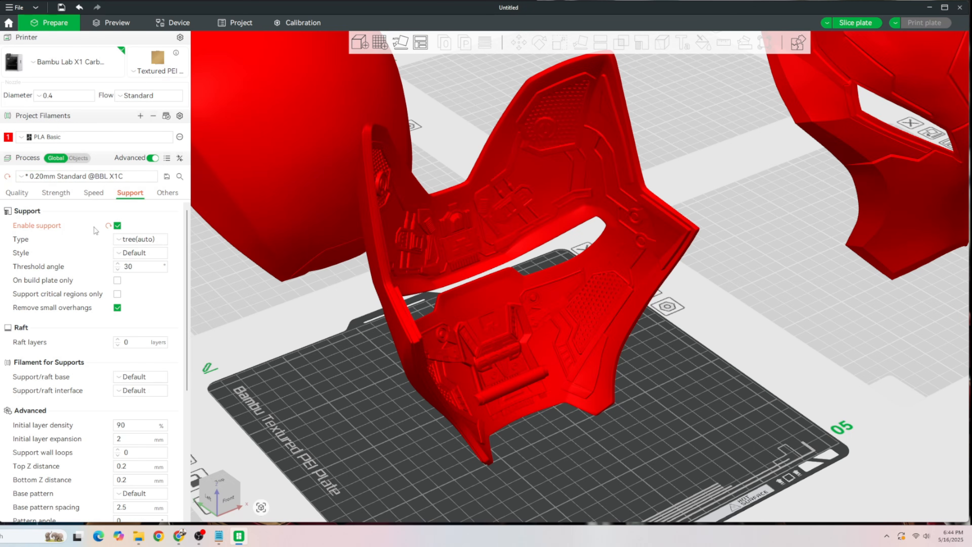
pyautogui.scroll(-3, 165, 368)
pyautogui.scroll(-3, 475, 326)
pyautogui.moveTo(475, 325); pyautogui.dragTo(667, 263, button='right')
pyautogui.click(467, 309)
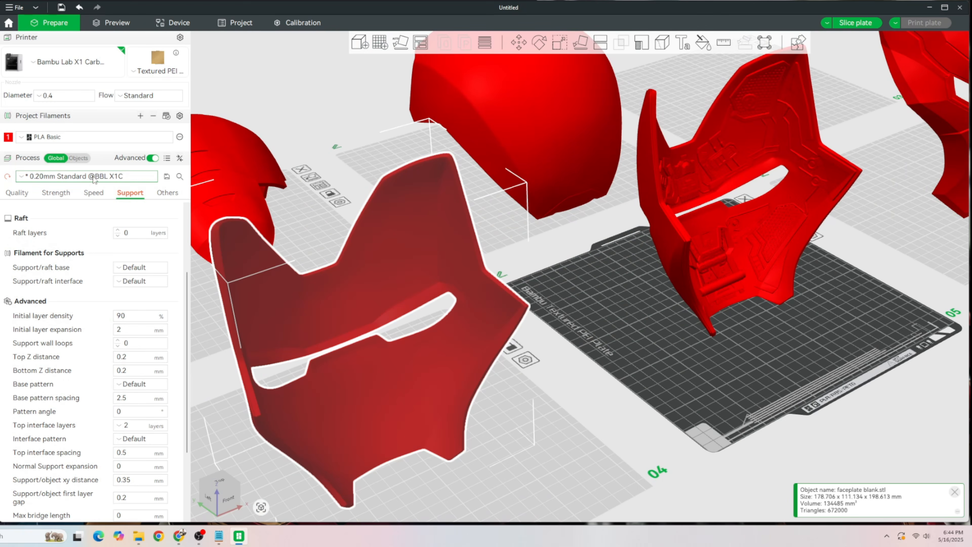
pyautogui.moveTo(623, 308); pyautogui.dragTo(472, 371, button='right')
pyautogui.scroll(5, 493, 400)
pyautogui.click(510, 371)
pyautogui.moveTo(667, 386)
pyautogui.mouseDown()
pyautogui.moveTo(638, 383)
pyautogui.moveTo(640, 375)
pyautogui.moveTo(663, 379)
pyautogui.mouseUp()
pyautogui.click(87, 176)
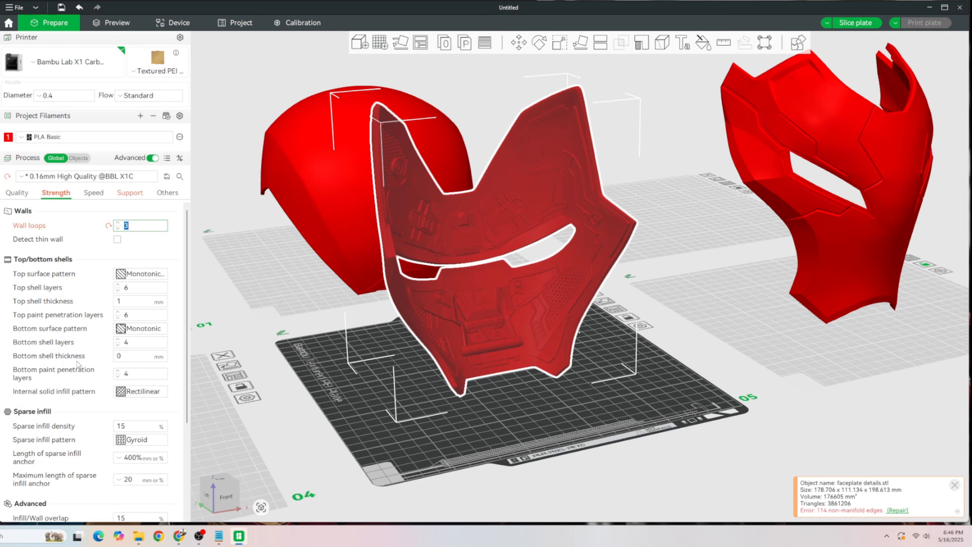
# - Set the sparse infill density to 3% and the sparse infill pattern to Honeycomb
pyautogui.scroll(-2, 72, 342)
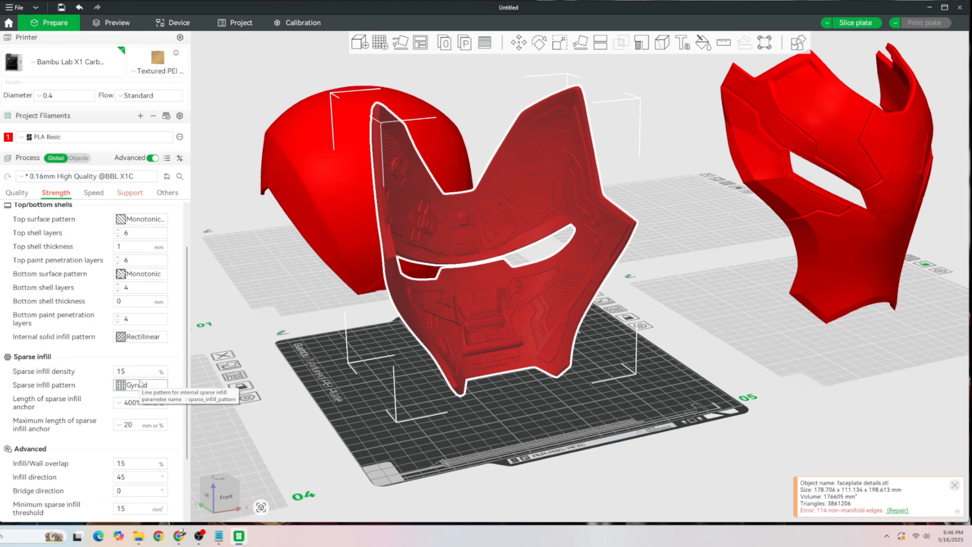
pyautogui.doubleClick(137, 370)
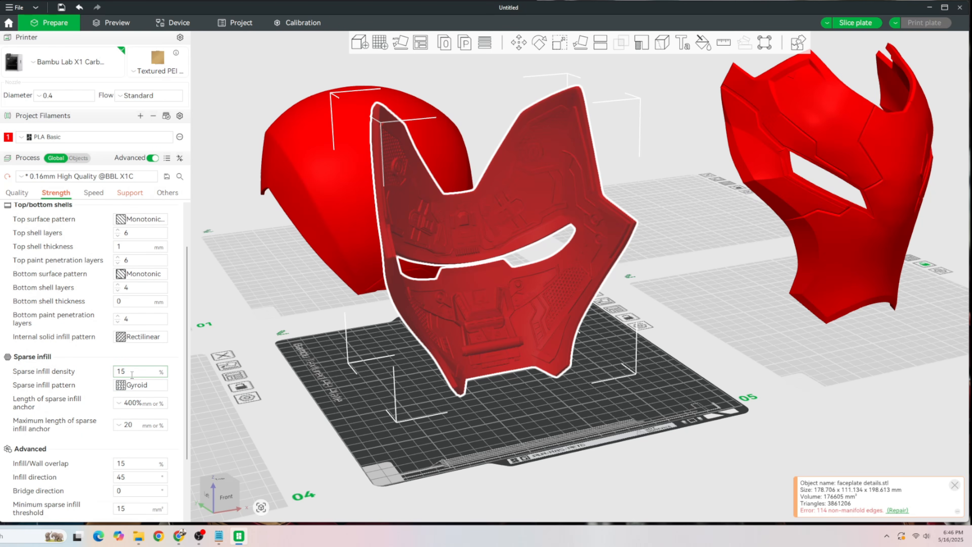
pyautogui.click(141, 385)
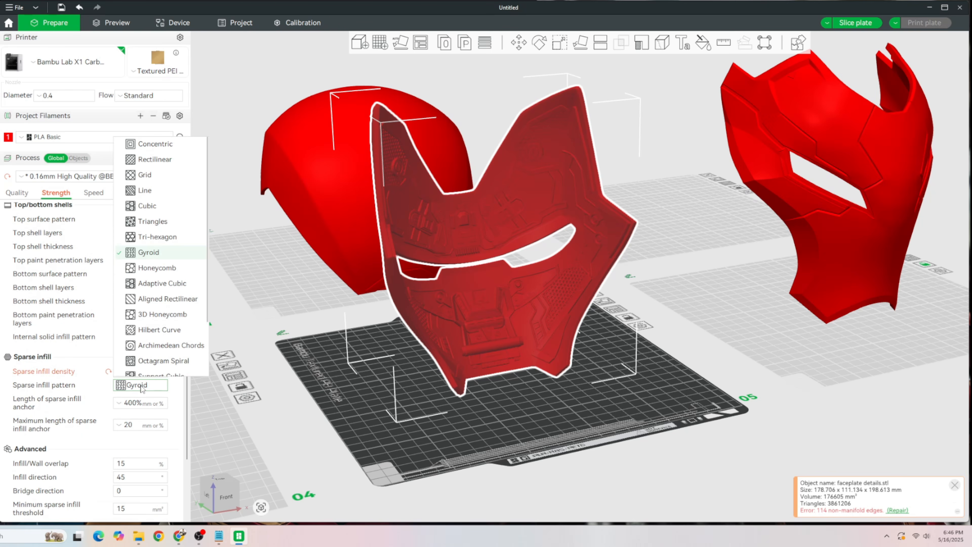
pyautogui.click(166, 268)
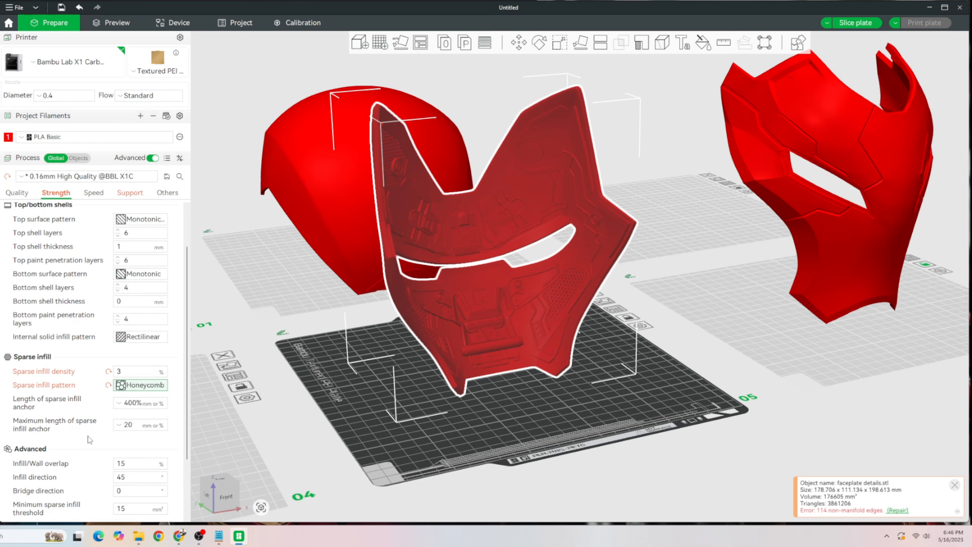
pyautogui.scroll(-2, 89, 439)
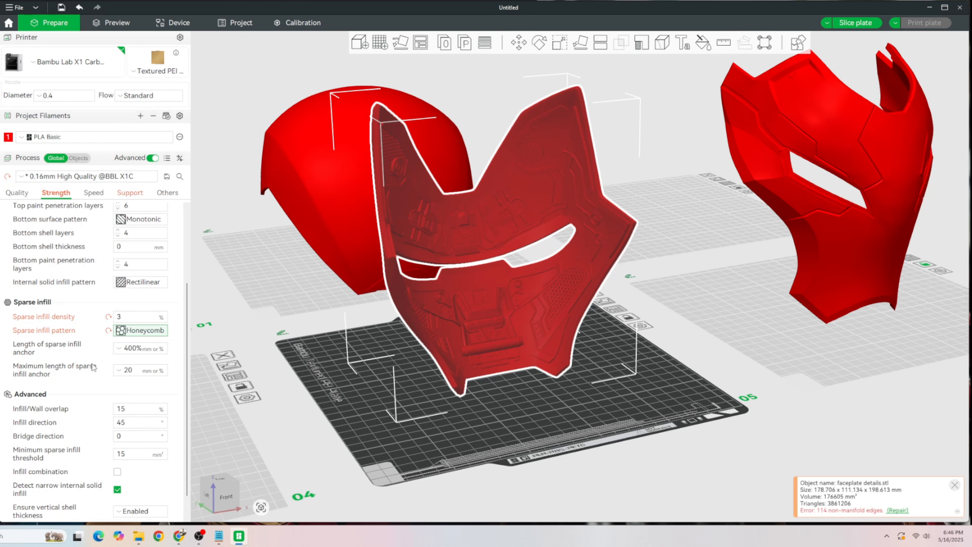
pyautogui.click(66, 332)
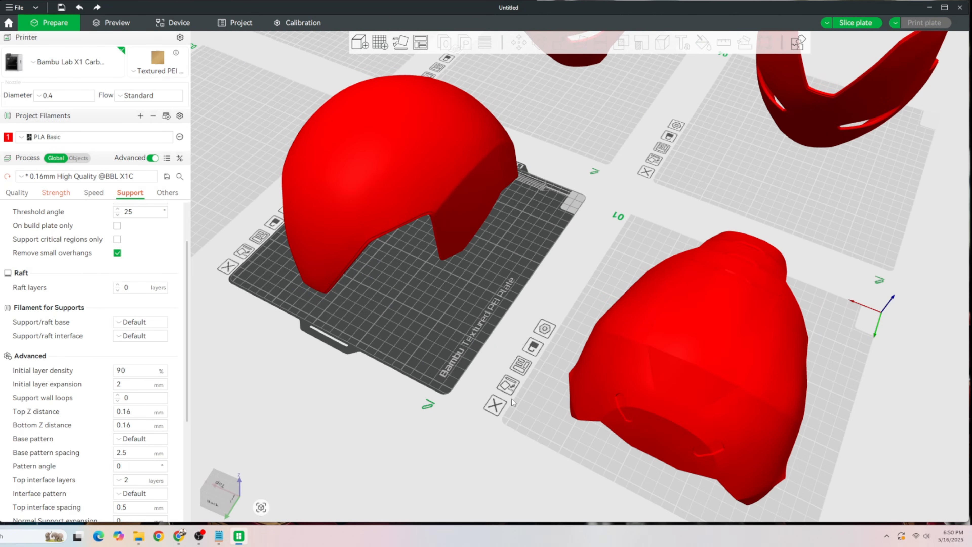
# - Lay the blank dome on a facet of its outer shell so that its open side points upward
pyautogui.click(406, 206)
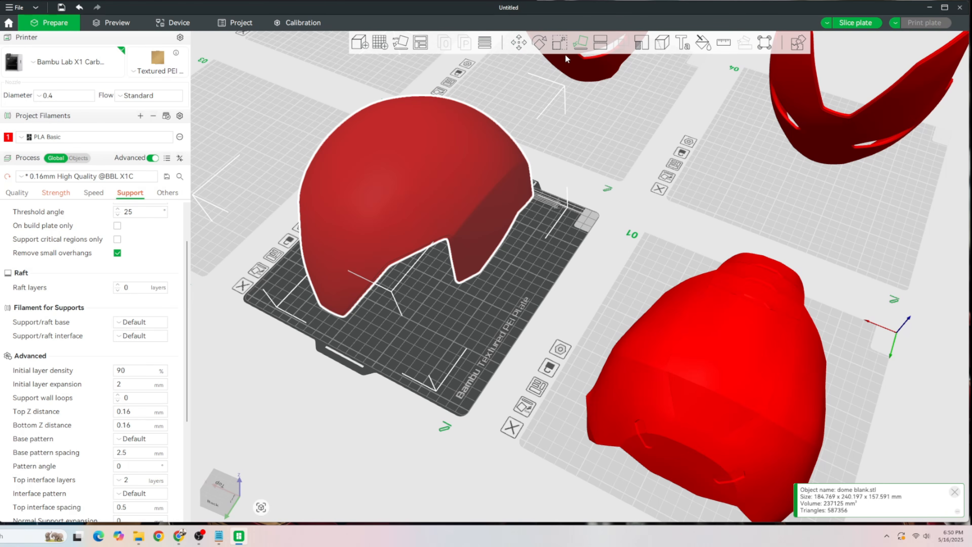
pyautogui.press('f')
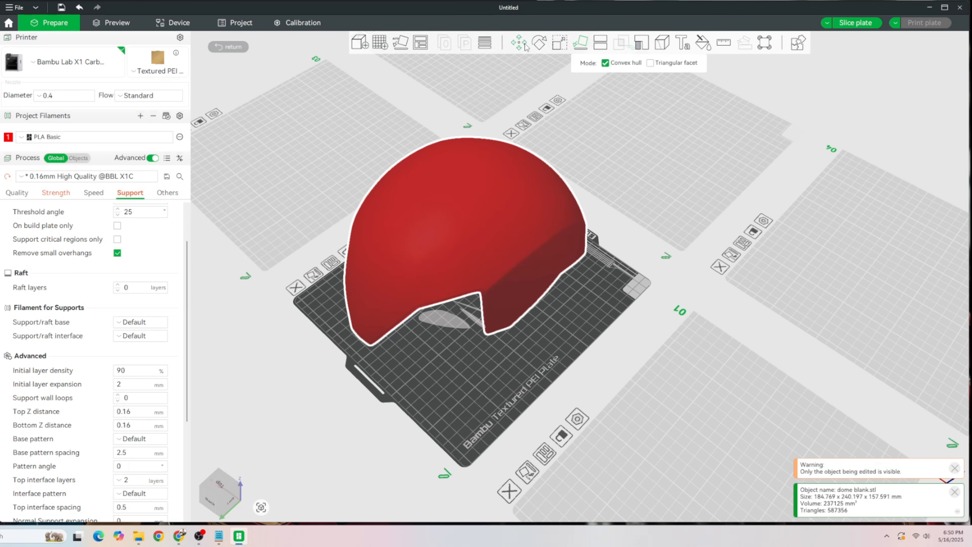
pyautogui.click(525, 43)
pyautogui.click(540, 44)
pyautogui.moveTo(657, 284); pyautogui.dragTo(312, 367)
pyautogui.moveTo(630, 351); pyautogui.dragTo(634, 359)
pyautogui.click(662, 396)
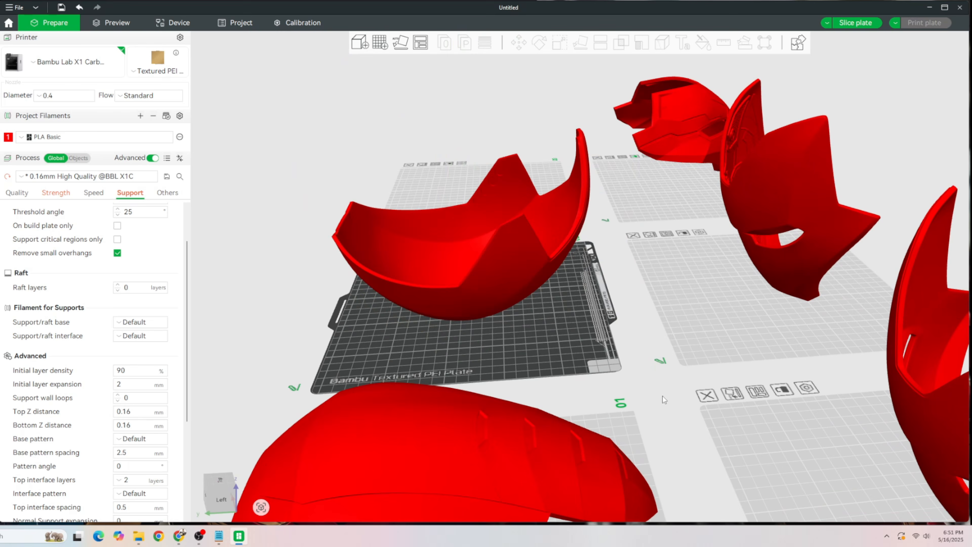
pyautogui.moveTo(532, 377); pyautogui.dragTo(485, 235)
pyautogui.moveTo(471, 337); pyautogui.dragTo(503, 266, button='right')
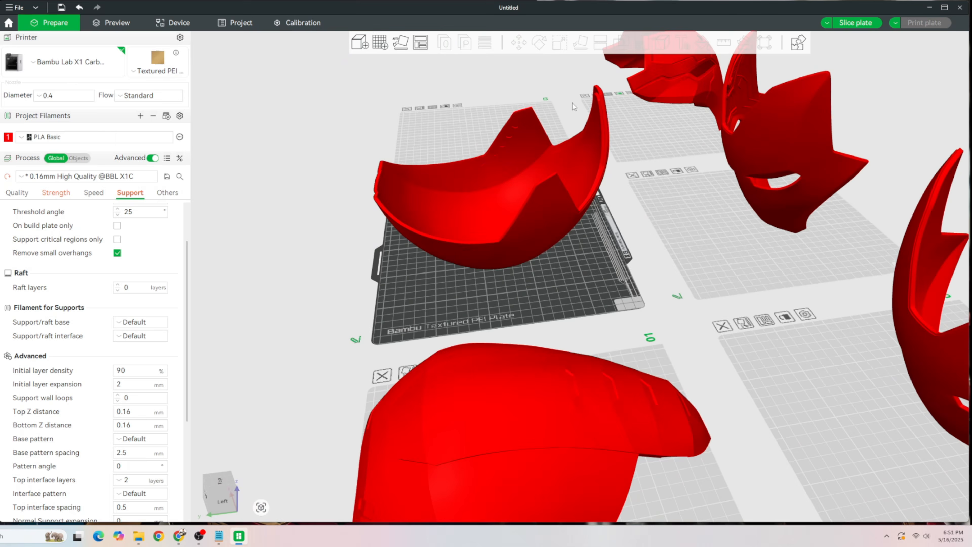
# - Lay the detailed upper head on a facet near its lower edge so that it stands on end on plate 01
pyautogui.click(651, 371)
pyautogui.moveTo(652, 370); pyautogui.dragTo(693, 239, button='right')
pyautogui.moveTo(693, 239); pyautogui.dragTo(700, 408)
pyautogui.click(627, 178)
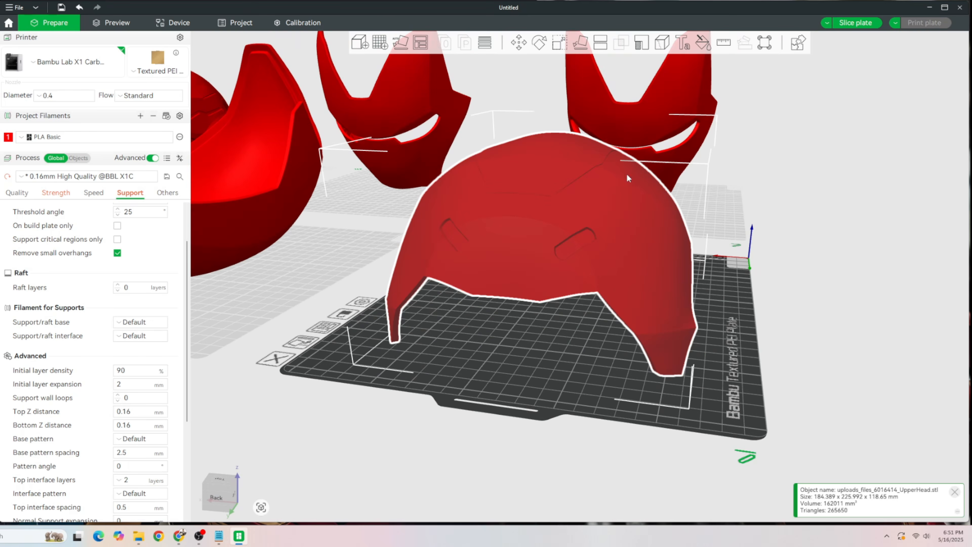
pyautogui.click(581, 43)
pyautogui.moveTo(748, 291); pyautogui.dragTo(532, 287)
pyautogui.click(537, 294)
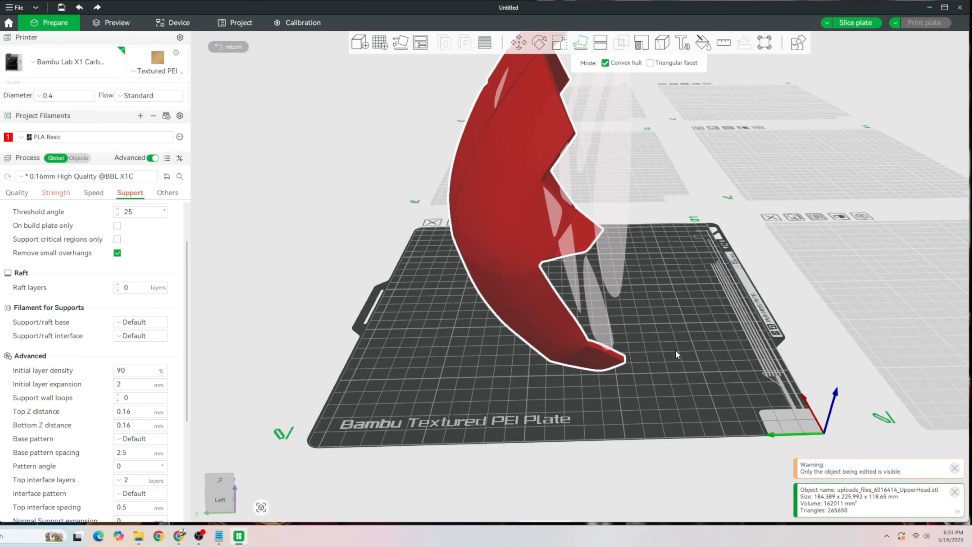
pyautogui.moveTo(642, 407); pyautogui.dragTo(545, 338)
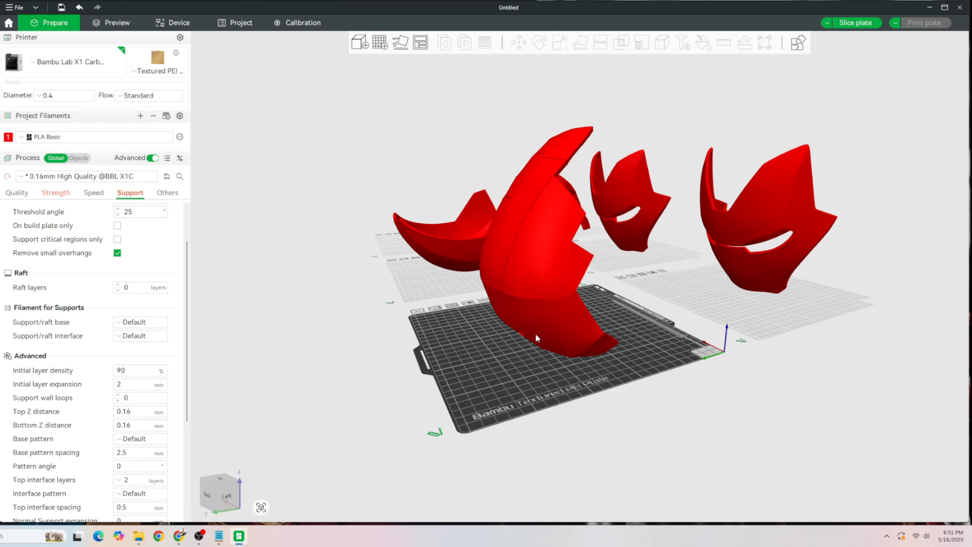
pyautogui.moveTo(631, 255); pyautogui.dragTo(600, 257)
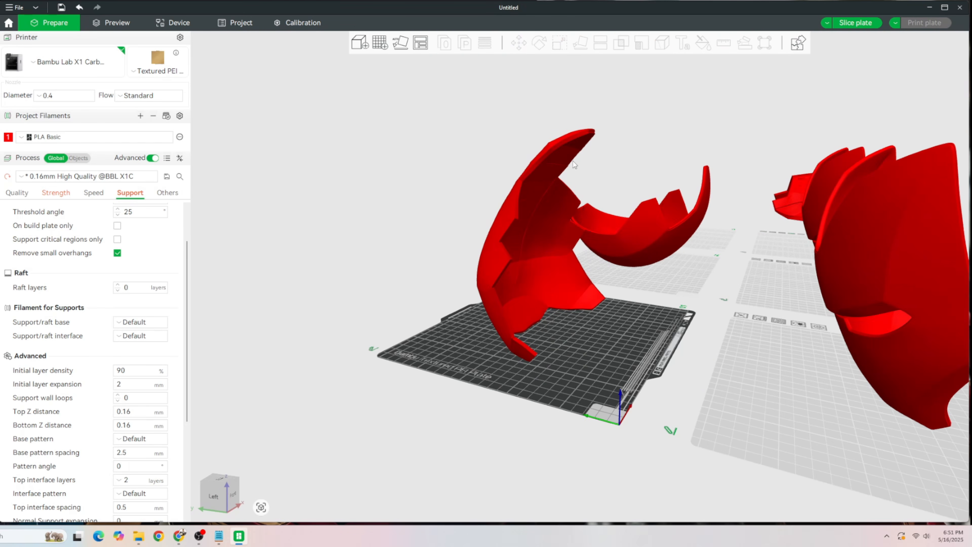
pyautogui.moveTo(590, 372); pyautogui.dragTo(599, 372)
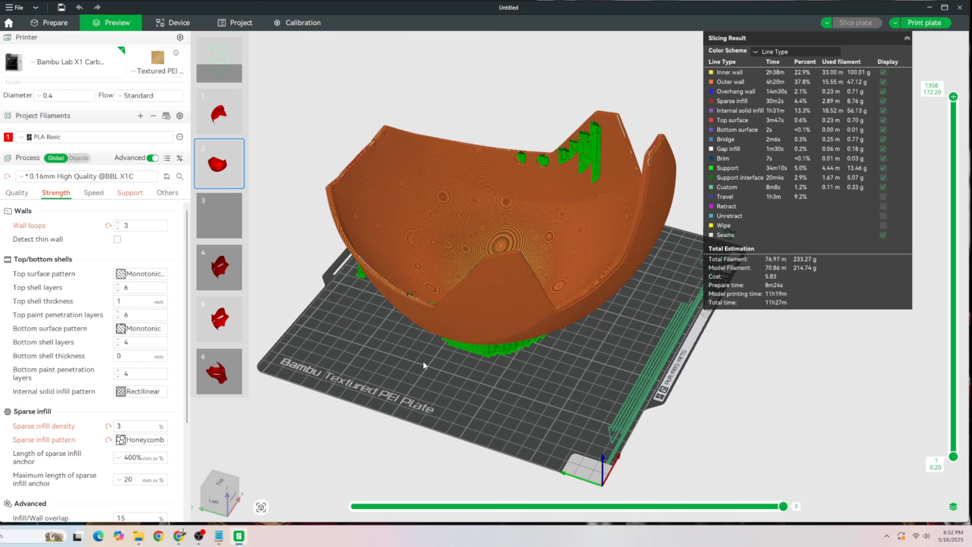
# - Examine the sliced blank dome on plate 2, checking the supports beneath the shell and along its rim
pyautogui.moveTo(435, 364); pyautogui.dragTo(500, 348)
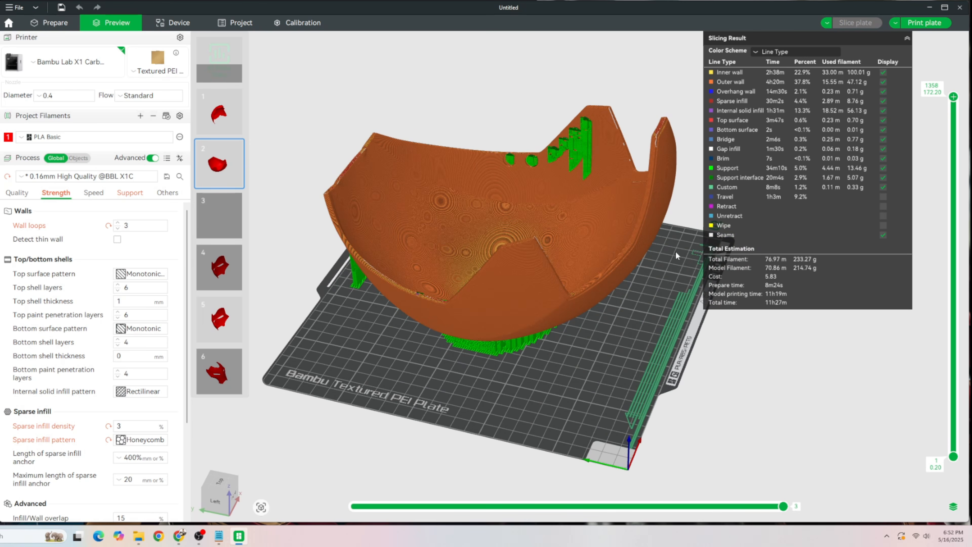
pyautogui.moveTo(946, 188); pyautogui.dragTo(948, 270)
pyautogui.moveTo(932, 163); pyautogui.dragTo(945, 59)
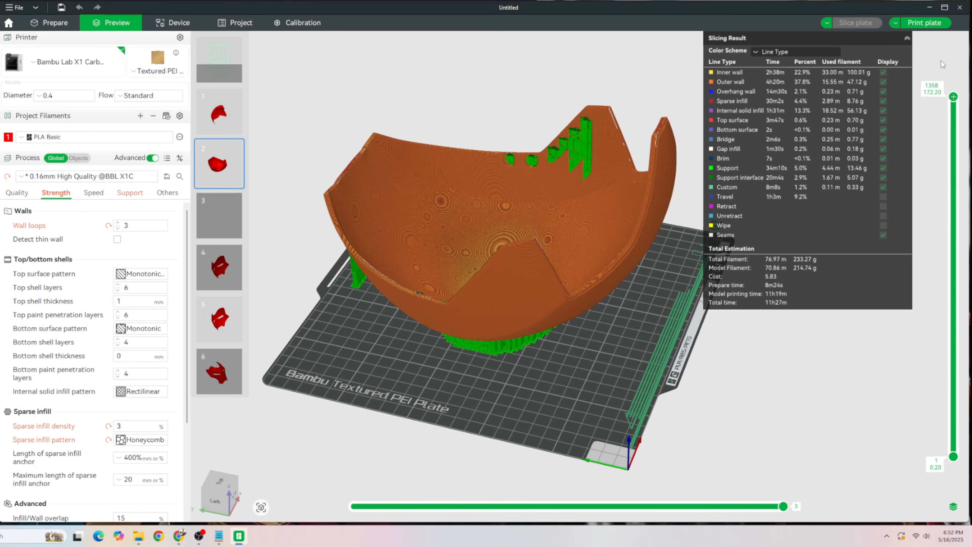